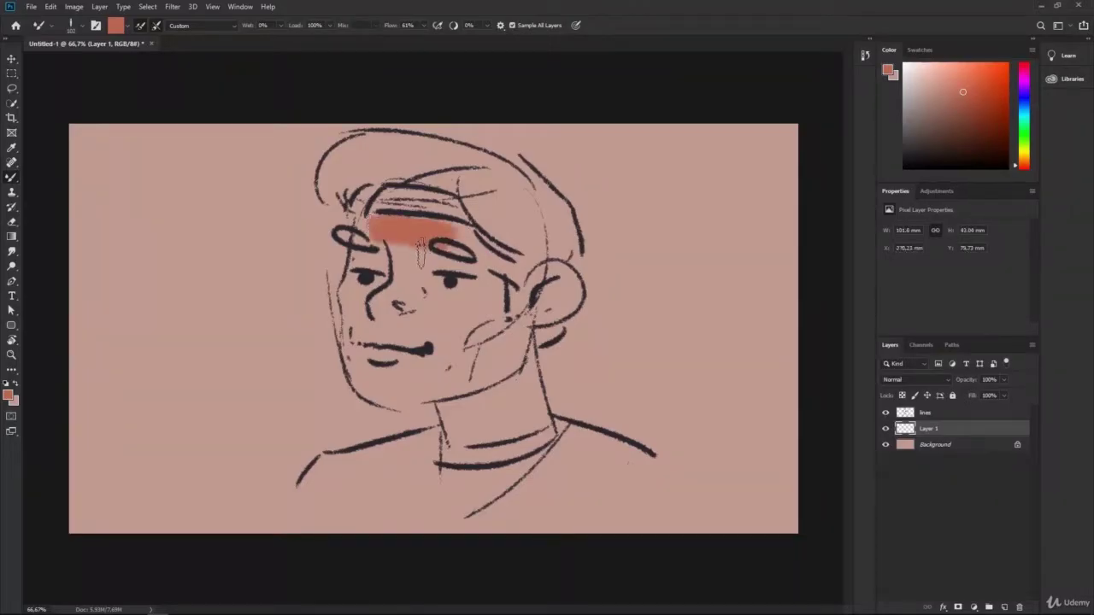
# Paint orange skin over the brow, nose, mid-face and both cheeks
pyautogui.moveTo(376, 248)
pyautogui.mouseDown()
pyautogui.moveTo(359, 300)
pyautogui.moveTo(368, 368)
pyautogui.moveTo(428, 402)
pyautogui.mouseUp()
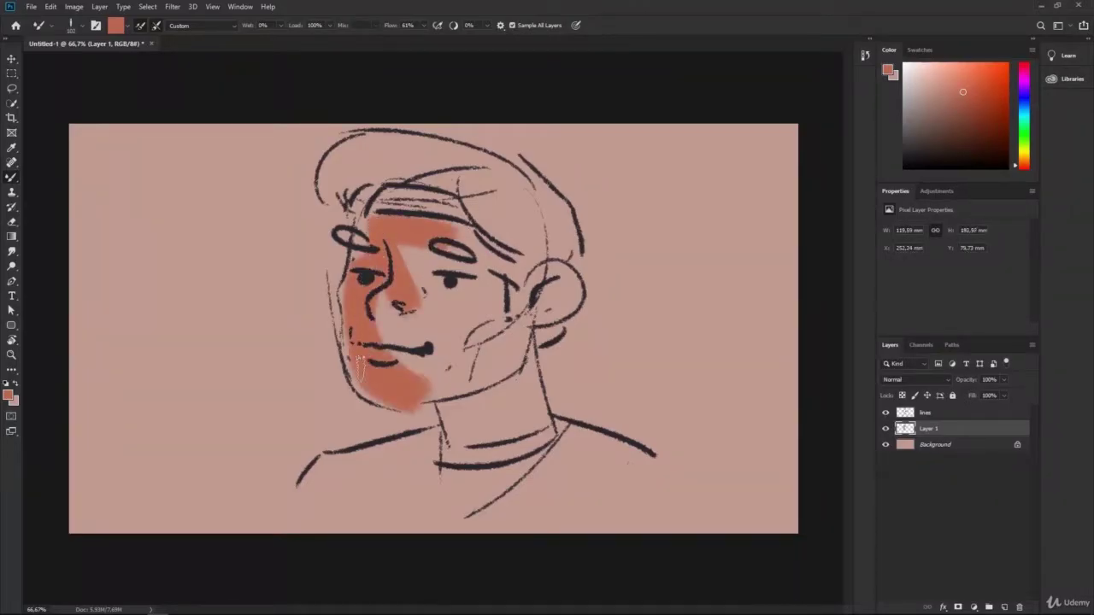
pyautogui.moveTo(393, 295); pyautogui.dragTo(479, 402)
pyautogui.moveTo(410, 342)
pyautogui.mouseDown()
pyautogui.moveTo(434, 295)
pyautogui.moveTo(479, 333)
pyautogui.mouseUp()
pyautogui.moveTo(402, 299); pyautogui.dragTo(436, 367)
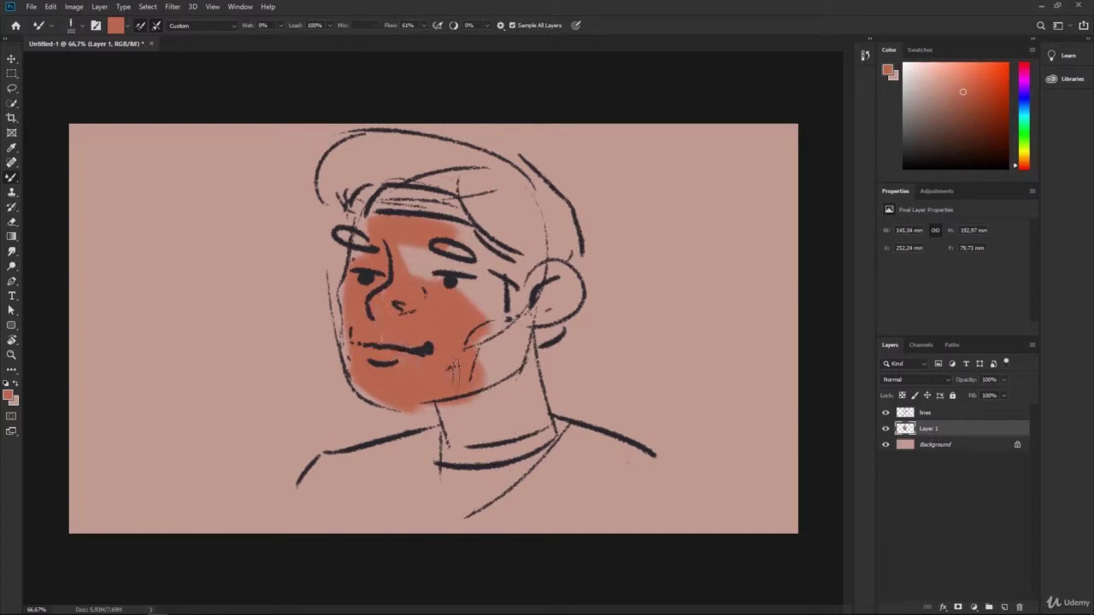
pyautogui.moveTo(410, 256)
pyautogui.mouseDown()
pyautogui.moveTo(474, 290)
pyautogui.moveTo(496, 239)
pyautogui.moveTo(513, 359)
pyautogui.mouseUp()
# Extend orange skin to the ear, neck, forehead streaks, left cheek edge and jaw
pyautogui.moveTo(530, 278)
pyautogui.mouseDown()
pyautogui.moveTo(569, 308)
pyautogui.moveTo(524, 346)
pyautogui.moveTo(522, 410)
pyautogui.moveTo(492, 445)
pyautogui.mouseUp()
pyautogui.moveTo(453, 410); pyautogui.dragTo(466, 461)
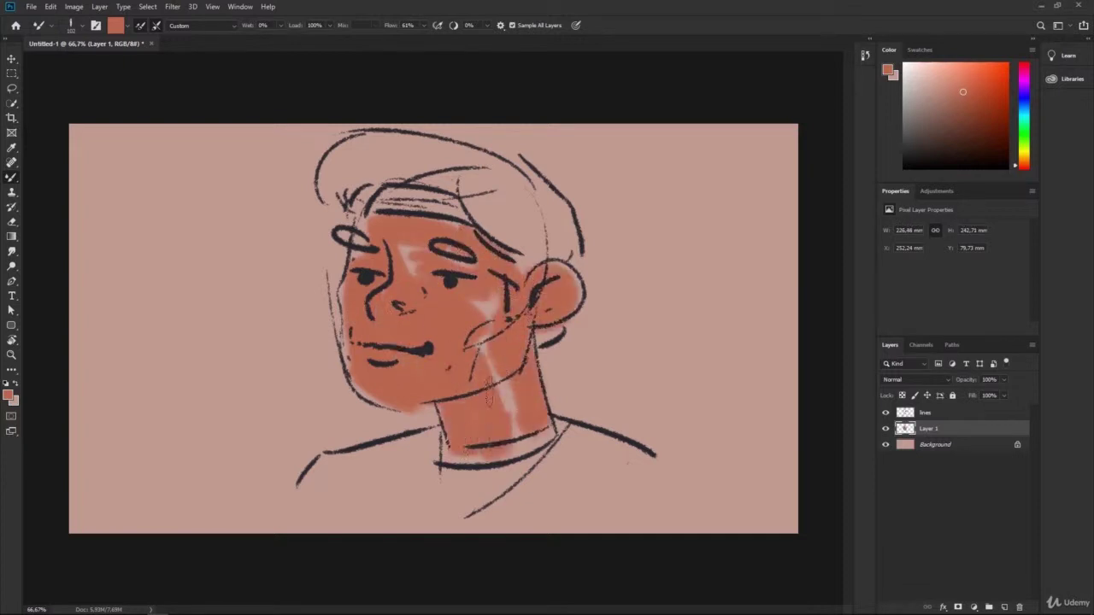
pyautogui.moveTo(491, 325); pyautogui.dragTo(513, 427)
pyautogui.moveTo(483, 290)
pyautogui.mouseDown()
pyautogui.moveTo(535, 342)
pyautogui.moveTo(540, 312)
pyautogui.mouseUp()
pyautogui.moveTo(393, 269); pyautogui.dragTo(462, 227)
pyautogui.moveTo(350, 257)
pyautogui.mouseDown()
pyautogui.moveTo(347, 351)
pyautogui.moveTo(363, 371)
pyautogui.mouseUp()
pyautogui.moveTo(355, 381)
pyautogui.mouseDown()
pyautogui.moveTo(423, 415)
pyautogui.moveTo(423, 368)
pyautogui.mouseUp()
# Pick dark brown and paint the hair over the head top, sideburn and behind the ear
pyautogui.click(942, 143)
pyautogui.moveTo(353, 163)
pyautogui.mouseDown()
pyautogui.moveTo(353, 189)
pyautogui.moveTo(338, 205)
pyautogui.moveTo(423, 141)
pyautogui.moveTo(406, 179)
pyautogui.moveTo(470, 189)
pyautogui.mouseUp()
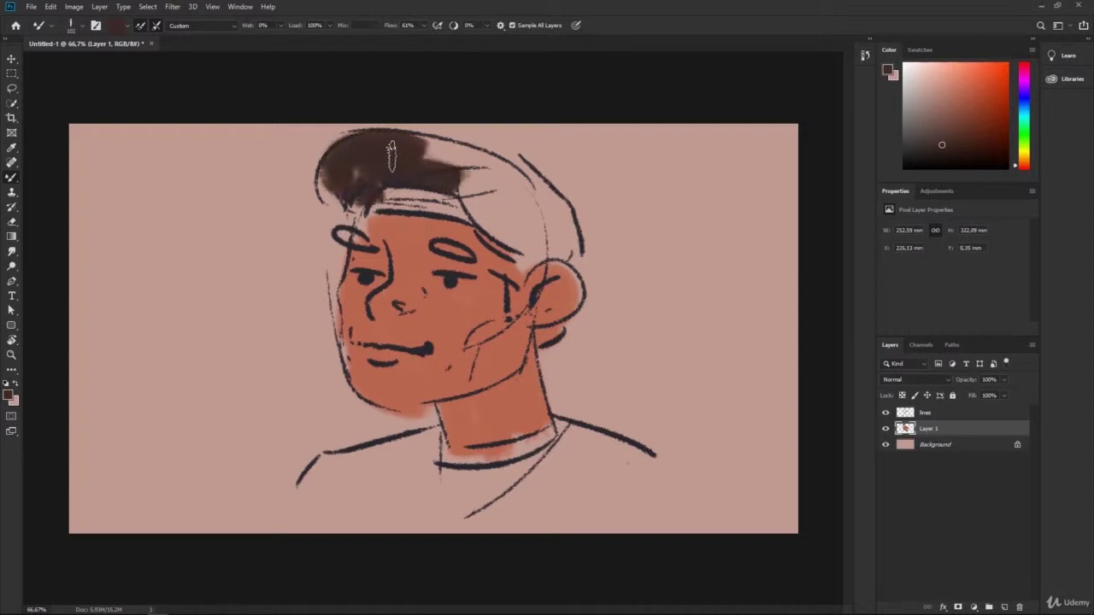
pyautogui.moveTo(427, 150); pyautogui.dragTo(564, 214)
pyautogui.moveTo(479, 192); pyautogui.dragTo(547, 248)
pyautogui.moveTo(487, 230)
pyautogui.mouseDown()
pyautogui.moveTo(522, 291)
pyautogui.moveTo(520, 325)
pyautogui.mouseUp()
pyautogui.moveTo(530, 239); pyautogui.dragTo(581, 265)
pyautogui.moveTo(555, 316)
pyautogui.mouseDown()
pyautogui.moveTo(539, 346)
pyautogui.moveTo(551, 346)
pyautogui.mouseUp()
pyautogui.moveTo(466, 176); pyautogui.dragTo(479, 227)
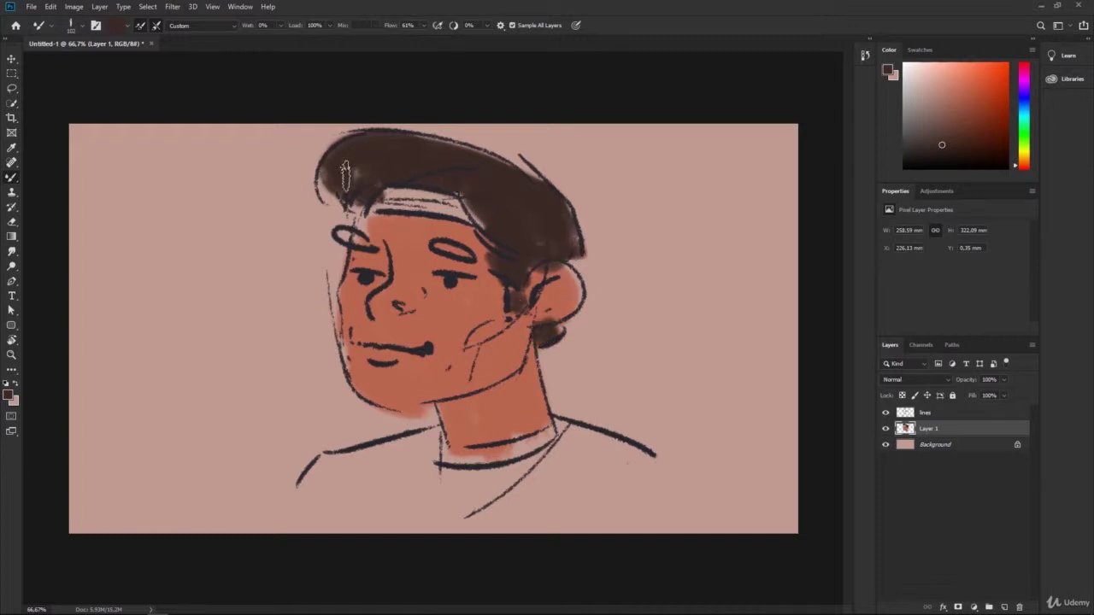
pyautogui.moveTo(342, 162); pyautogui.dragTo(333, 218)
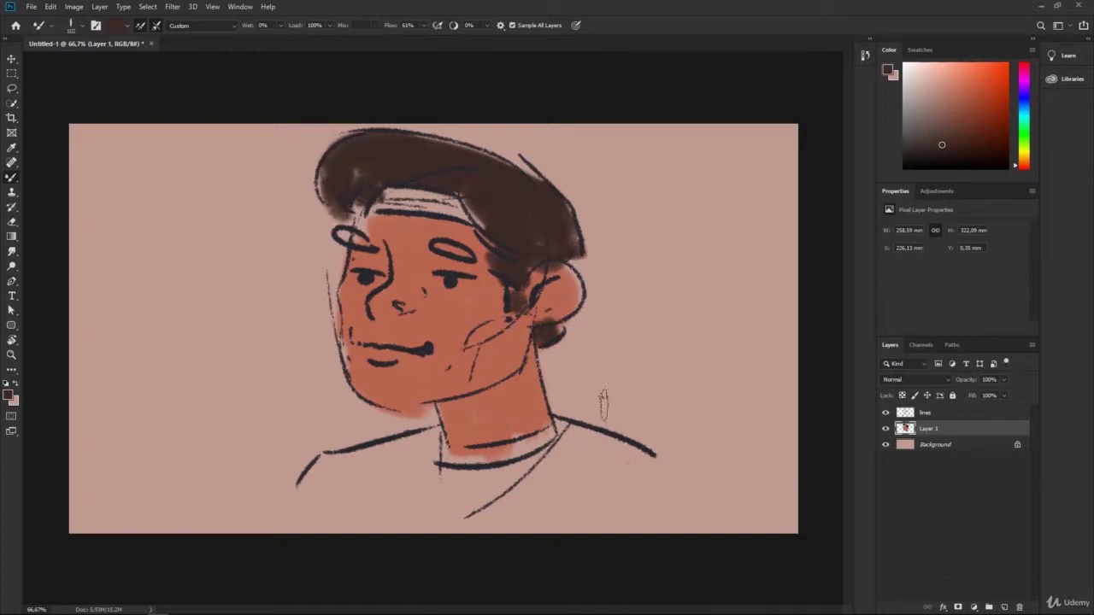
# Paint a dark brown mustache above the mouth
pyautogui.rightClick(411, 283)
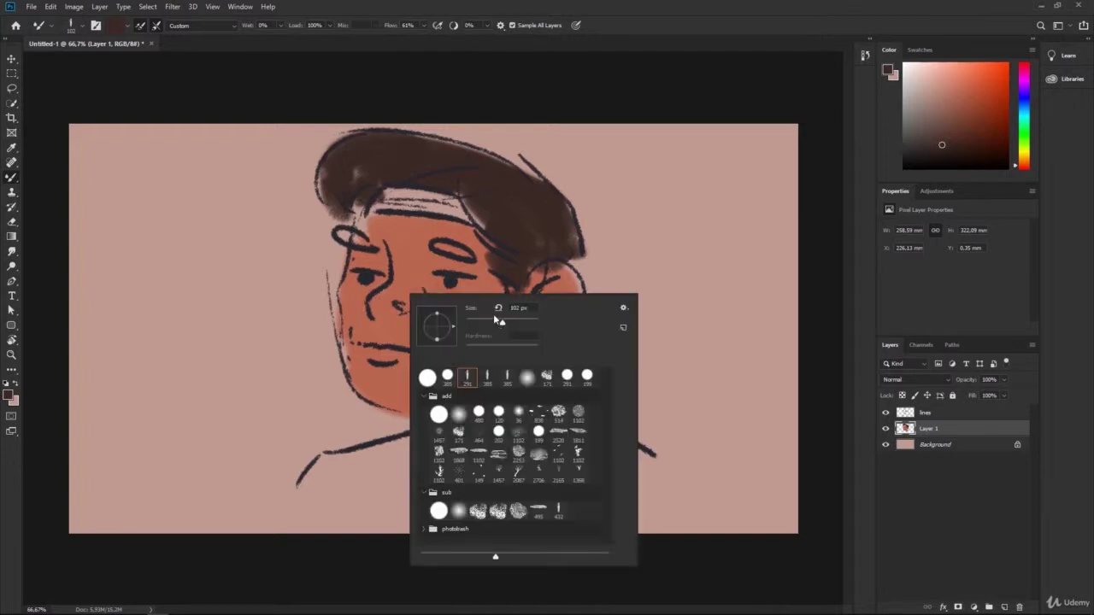
pyautogui.press('Return')
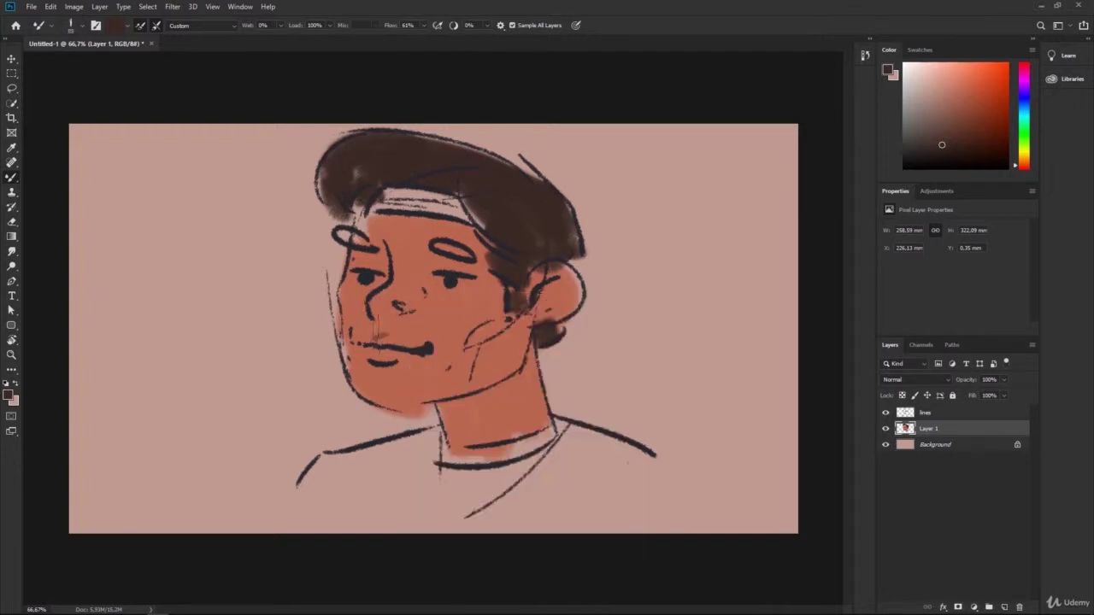
pyautogui.moveTo(383, 329)
pyautogui.mouseDown()
pyautogui.moveTo(446, 363)
pyautogui.moveTo(346, 402)
pyautogui.moveTo(423, 376)
pyautogui.moveTo(355, 351)
pyautogui.moveTo(355, 380)
pyautogui.moveTo(381, 394)
pyautogui.moveTo(479, 385)
pyautogui.moveTo(458, 386)
pyautogui.moveTo(474, 342)
pyautogui.moveTo(526, 359)
pyautogui.moveTo(512, 372)
pyautogui.mouseUp()
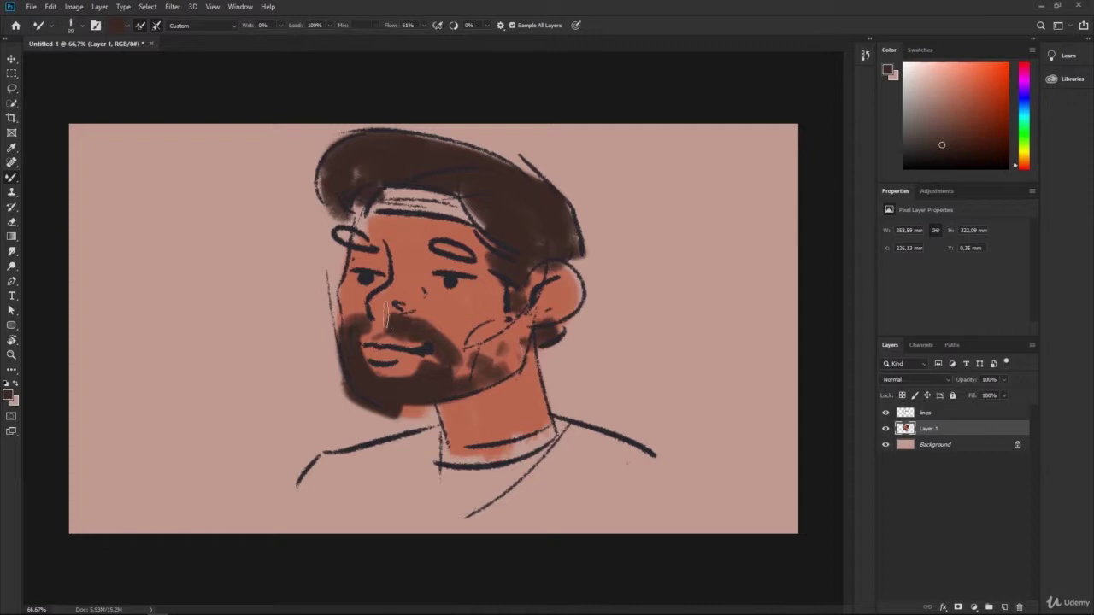
# With a smaller brush, undo a stray cheek stroke and darken hair near the headband
pyautogui.rightClick(350, 315)
pyautogui.click(440, 342)
pyautogui.hotkey('ctrl', 'z')
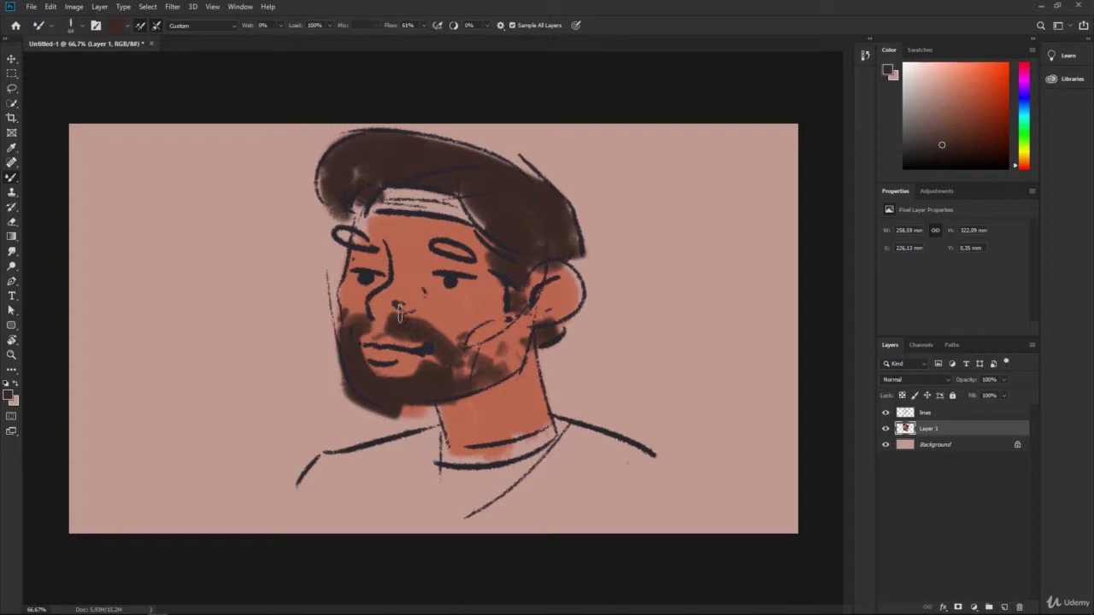
pyautogui.moveTo(466, 196); pyautogui.dragTo(479, 222)
# Paint the headband bright green out to its right end
pyautogui.click(1025, 124)
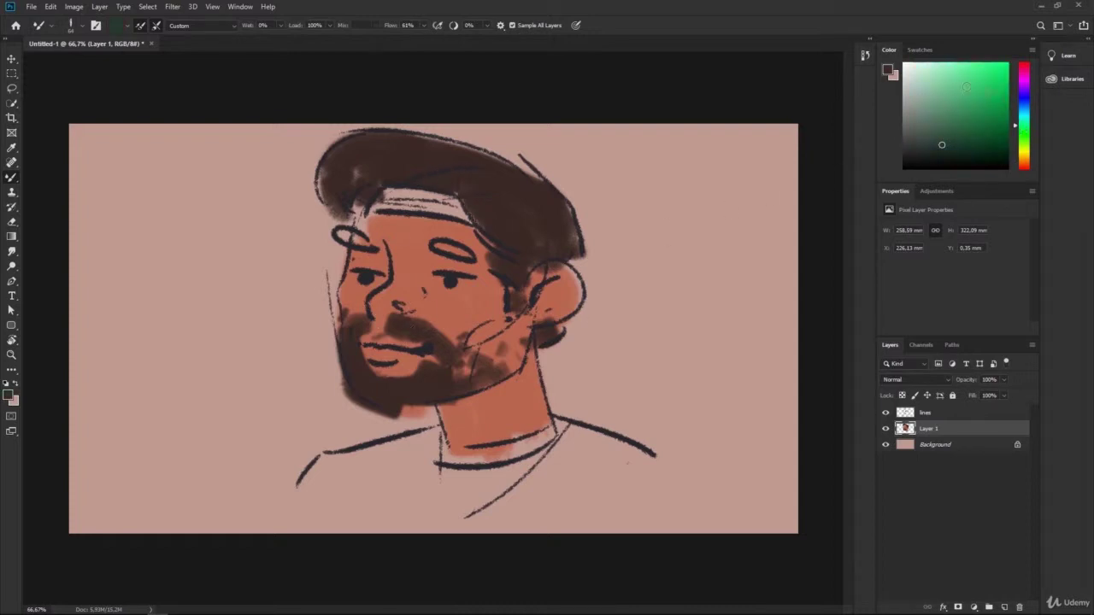
pyautogui.click(996, 67)
pyautogui.moveTo(361, 208)
pyautogui.mouseDown()
pyautogui.moveTo(362, 223)
pyautogui.moveTo(461, 207)
pyautogui.mouseUp()
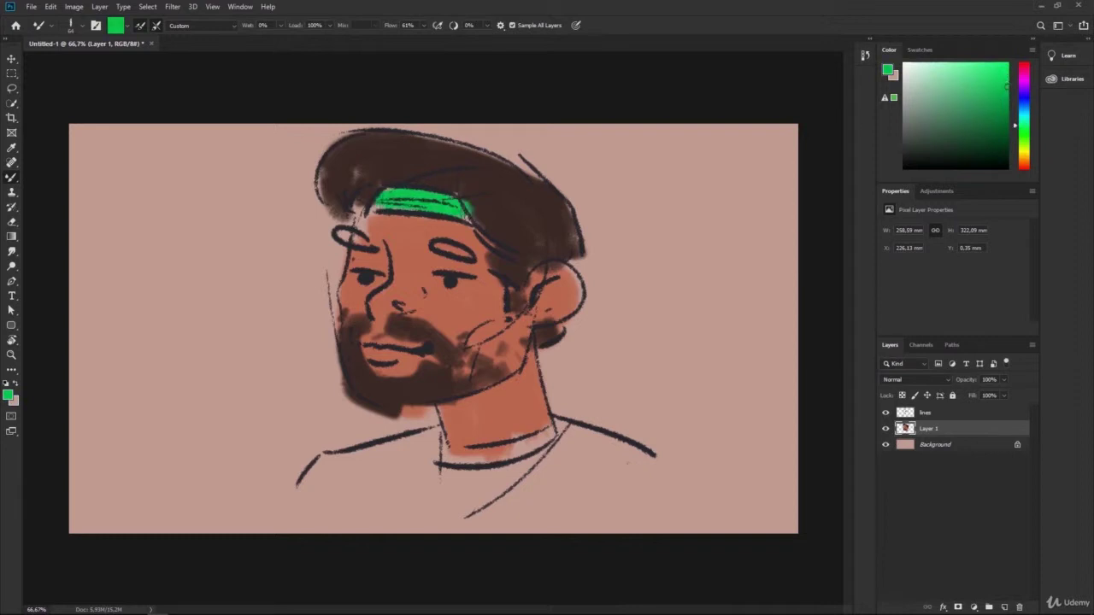
pyautogui.moveTo(465, 207); pyautogui.dragTo(479, 219)
# Paint a purple stripe across the green headband with a resized brush
pyautogui.click(1026, 81)
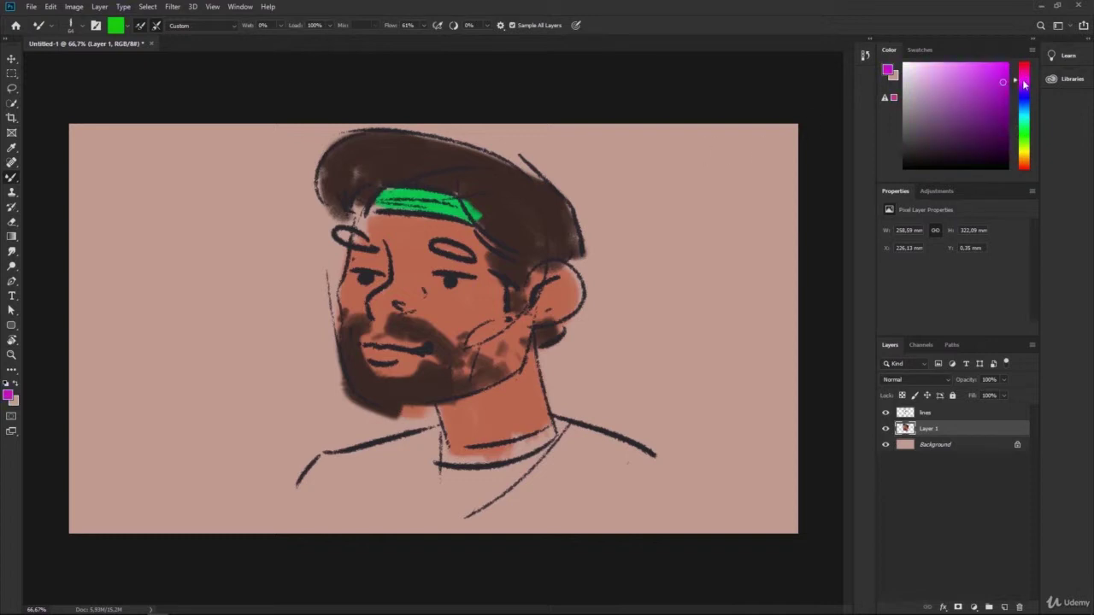
pyautogui.rightClick(475, 205)
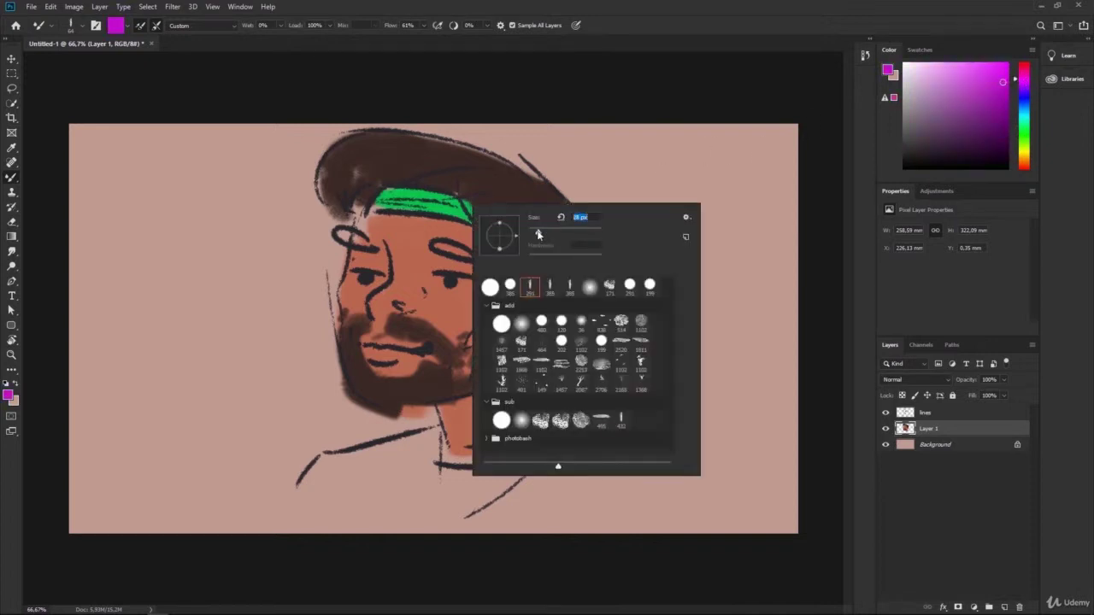
pyautogui.click(385, 198)
pyautogui.moveTo(382, 198); pyautogui.dragTo(456, 212)
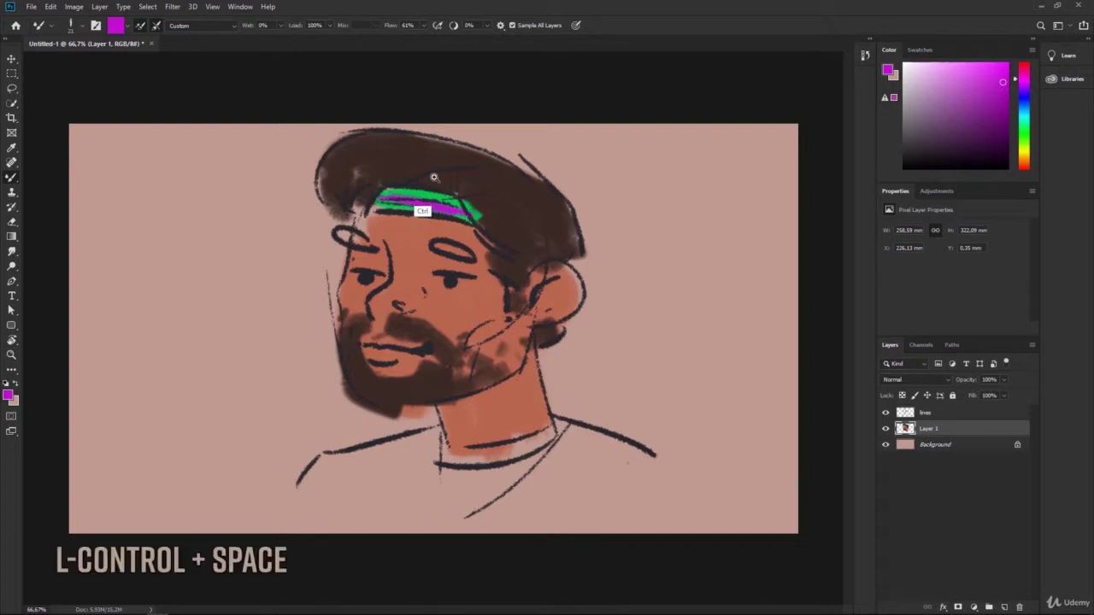
pyautogui.keyDown('ctrl'); pyautogui.moveTo(403, 179); pyautogui.dragTo(419, 187); pyautogui.keyUp('ctrl')
pyautogui.keyDown('alt'); pyautogui.click(419, 187); pyautogui.keyUp('alt')
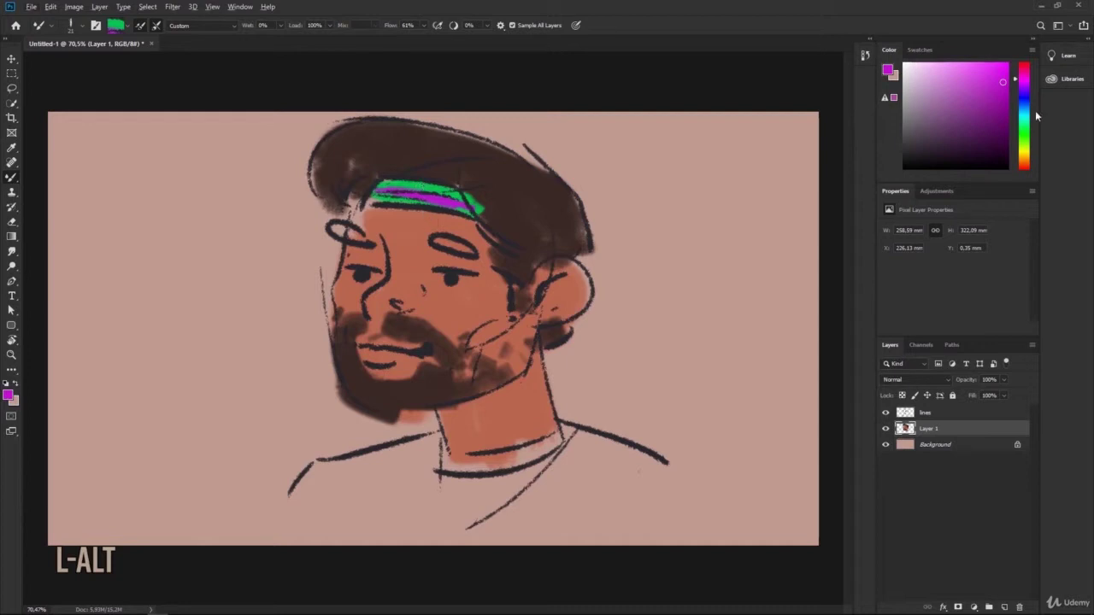
# Paint the shirt's shoulders and chest bright green with a round brush
pyautogui.rightClick(453, 180)
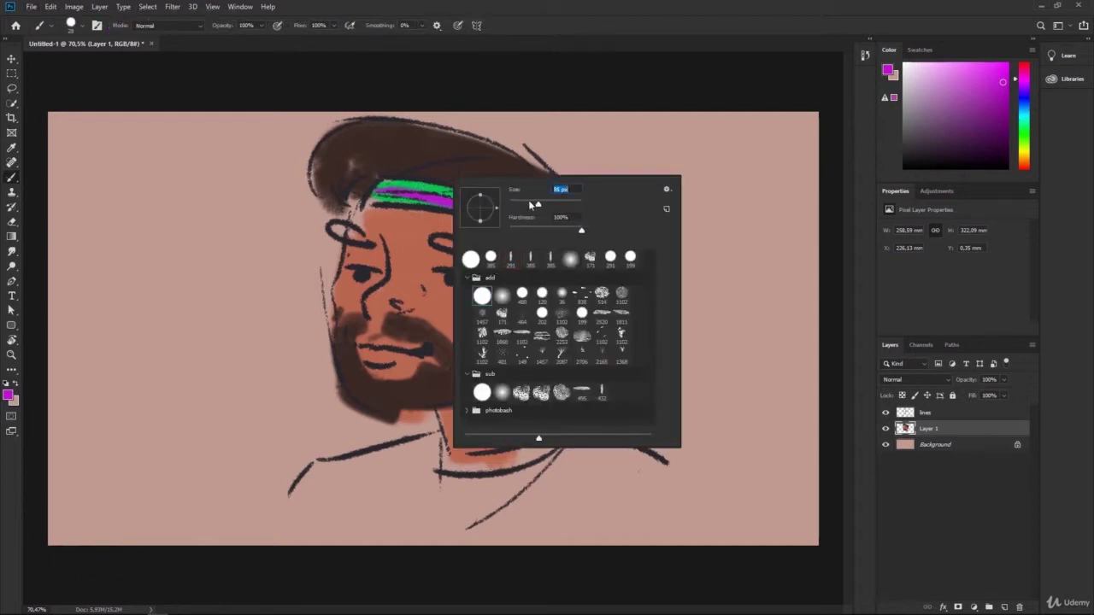
pyautogui.keyDown('alt'); pyautogui.click(423, 212); pyautogui.keyUp('alt')
pyautogui.moveTo(577, 449)
pyautogui.mouseDown()
pyautogui.moveTo(315, 488)
pyautogui.moveTo(547, 475)
pyautogui.moveTo(581, 432)
pyautogui.moveTo(616, 445)
pyautogui.moveTo(590, 483)
pyautogui.moveTo(641, 445)
pyautogui.moveTo(616, 496)
pyautogui.mouseUp()
pyautogui.moveTo(615, 496)
pyautogui.mouseDown()
pyautogui.moveTo(342, 505)
pyautogui.moveTo(513, 530)
pyautogui.moveTo(325, 468)
pyautogui.moveTo(304, 504)
pyautogui.mouseUp()
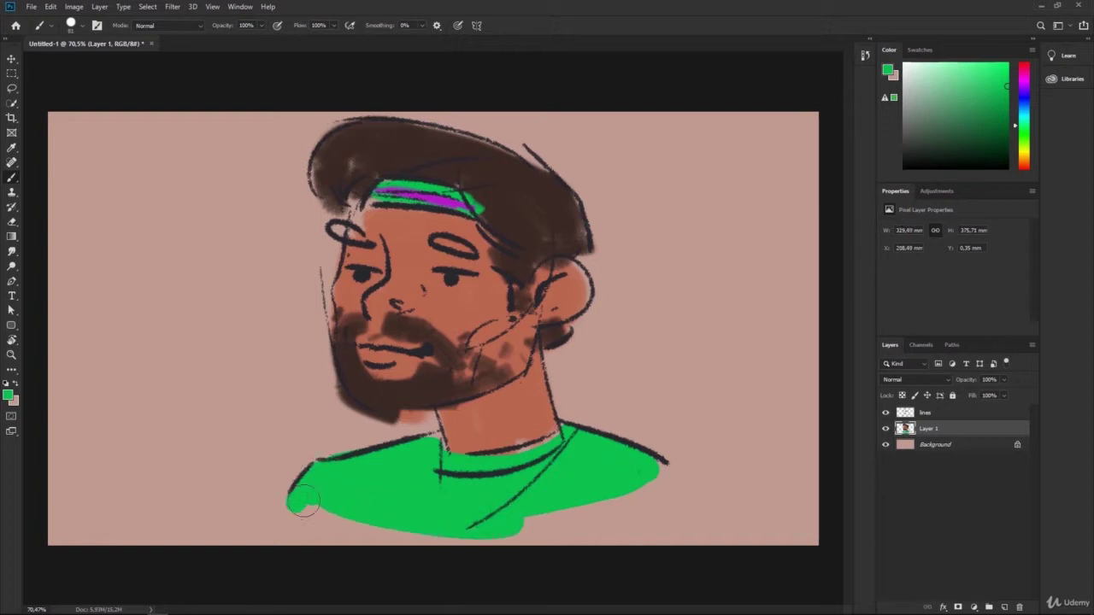
pyautogui.moveTo(431, 446); pyautogui.dragTo(440, 436)
# Sample the headband's purple and paint a thick collar band along the shirt neckline
pyautogui.rightClick(480, 257)
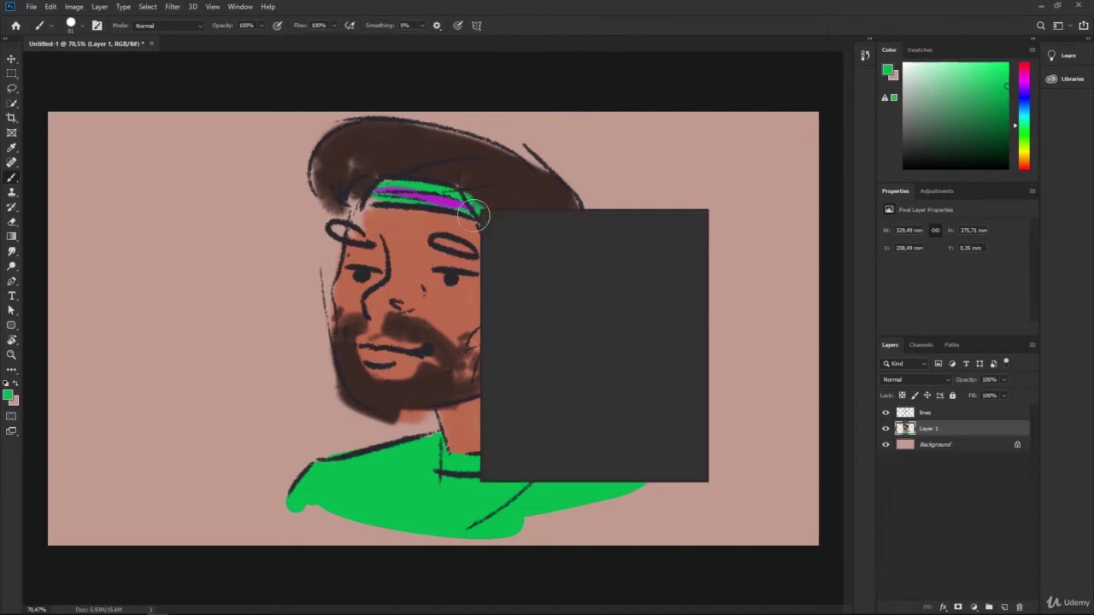
pyautogui.keyDown('alt'); pyautogui.click(434, 214); pyautogui.keyUp('alt')
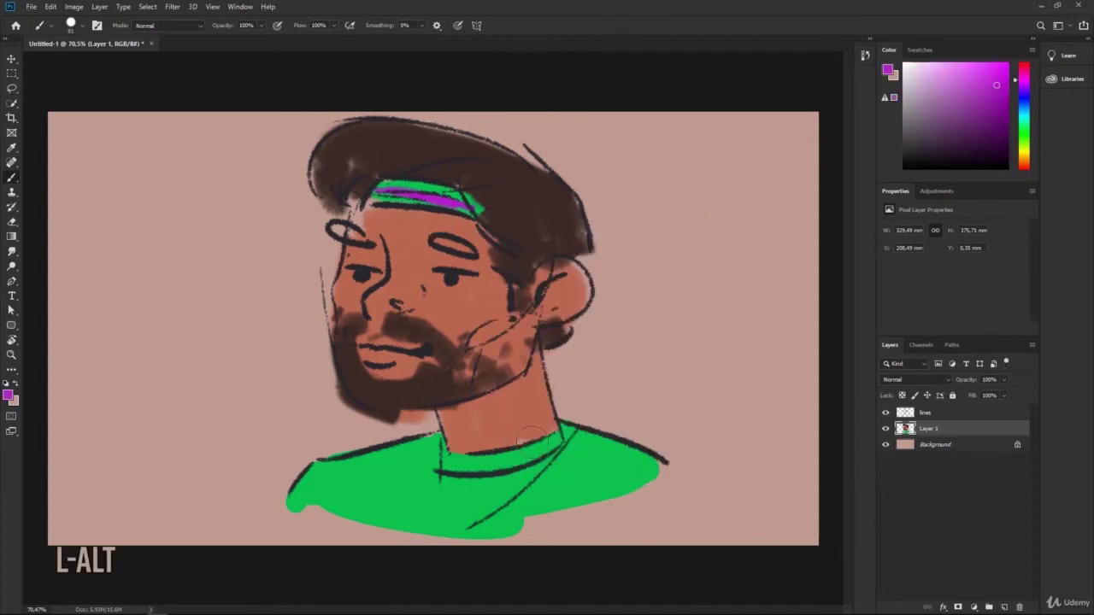
pyautogui.moveTo(556, 436)
pyautogui.mouseDown()
pyautogui.moveTo(449, 457)
pyautogui.moveTo(462, 466)
pyautogui.mouseUp()
pyautogui.moveTo(543, 449)
pyautogui.mouseDown()
pyautogui.moveTo(564, 432)
pyautogui.moveTo(547, 448)
pyautogui.mouseUp()
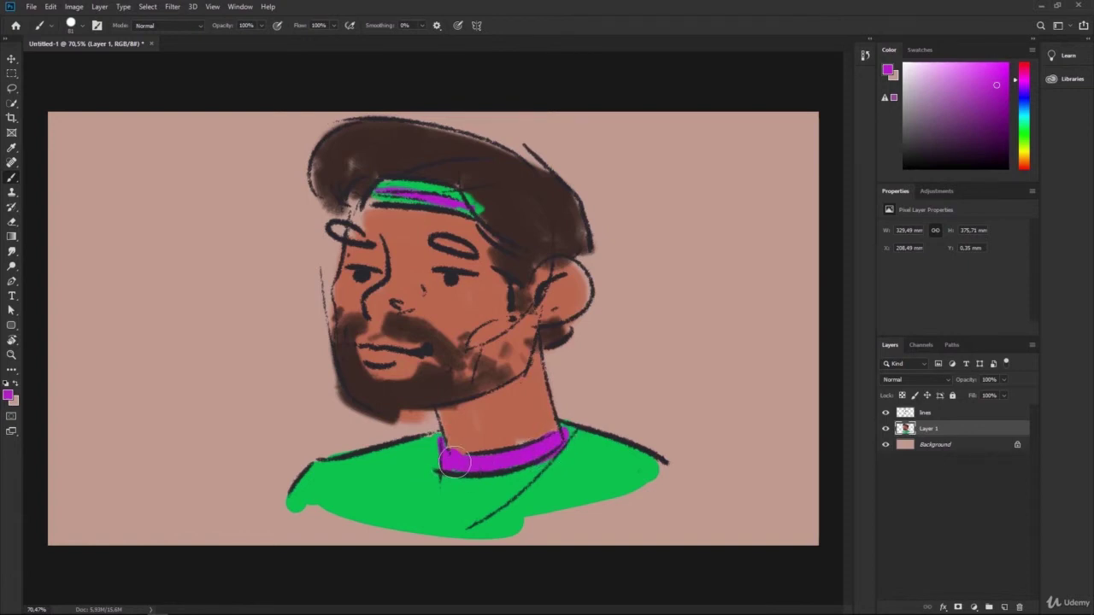
pyautogui.moveTo(453, 462); pyautogui.dragTo(446, 465)
pyautogui.moveTo(449, 452); pyautogui.dragTo(492, 444)
# Sample dark brown from the hair, use a textured blending brush, and undo the eyebrow skin smudge
pyautogui.press('alt')
pyautogui.keyDown('alt'); pyautogui.click(488, 190); pyautogui.keyUp('alt')
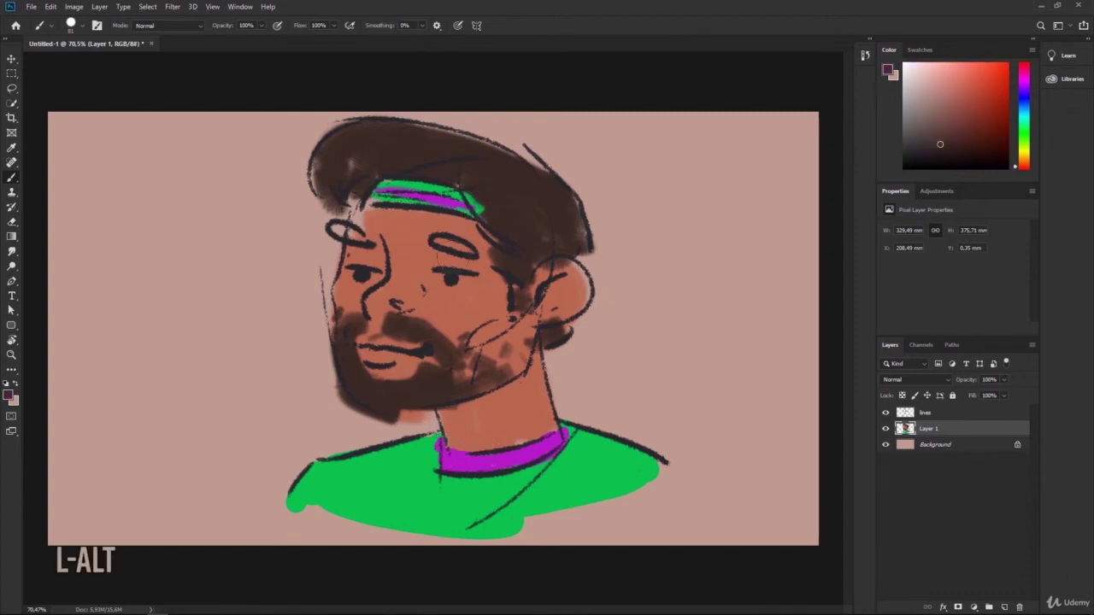
pyautogui.hotkey('ctrl', 'z')
pyautogui.rightClick(437, 248)
pyautogui.click(494, 330)
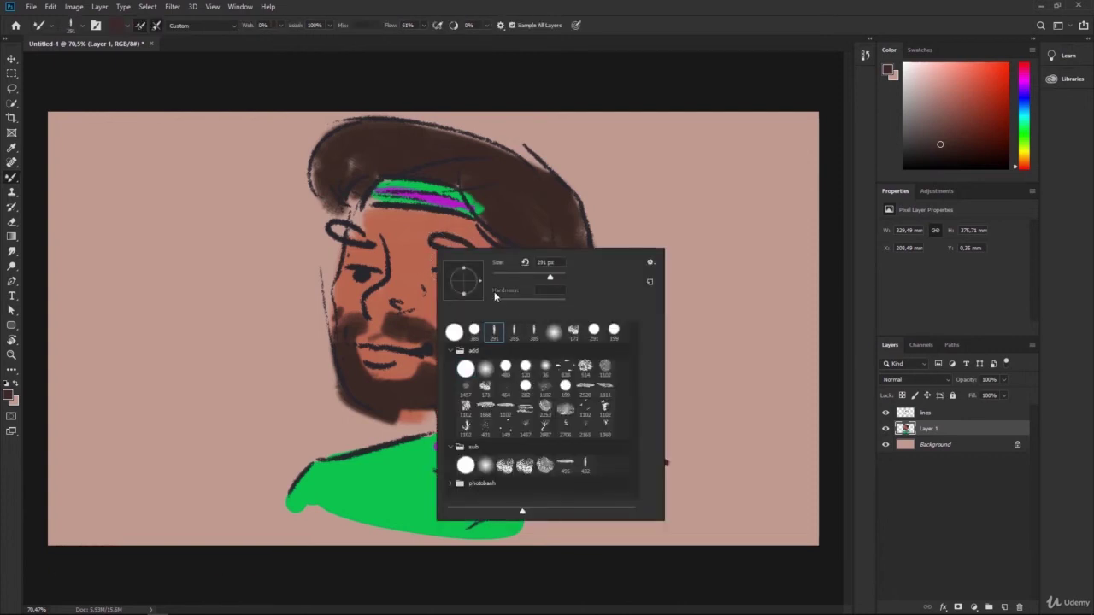
pyautogui.press('Return')
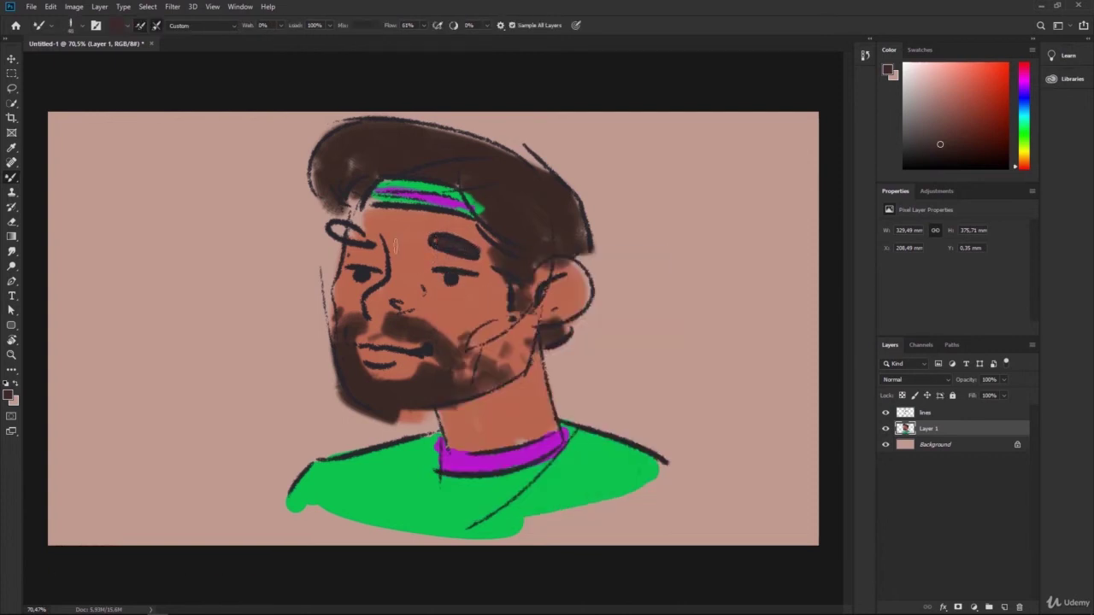
pyautogui.hotkey('ctrl', 'z')
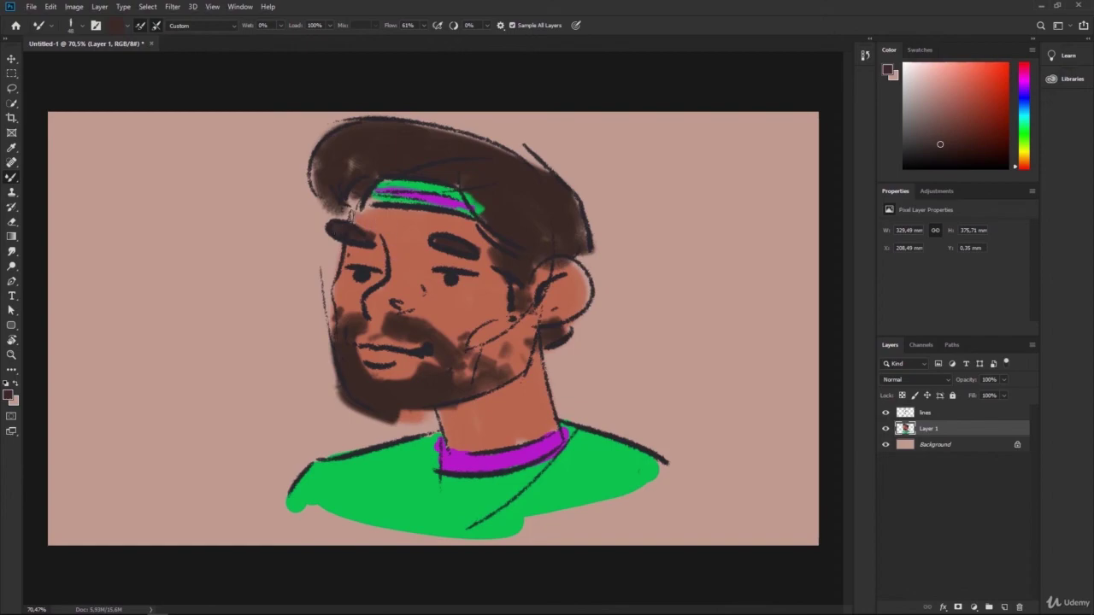